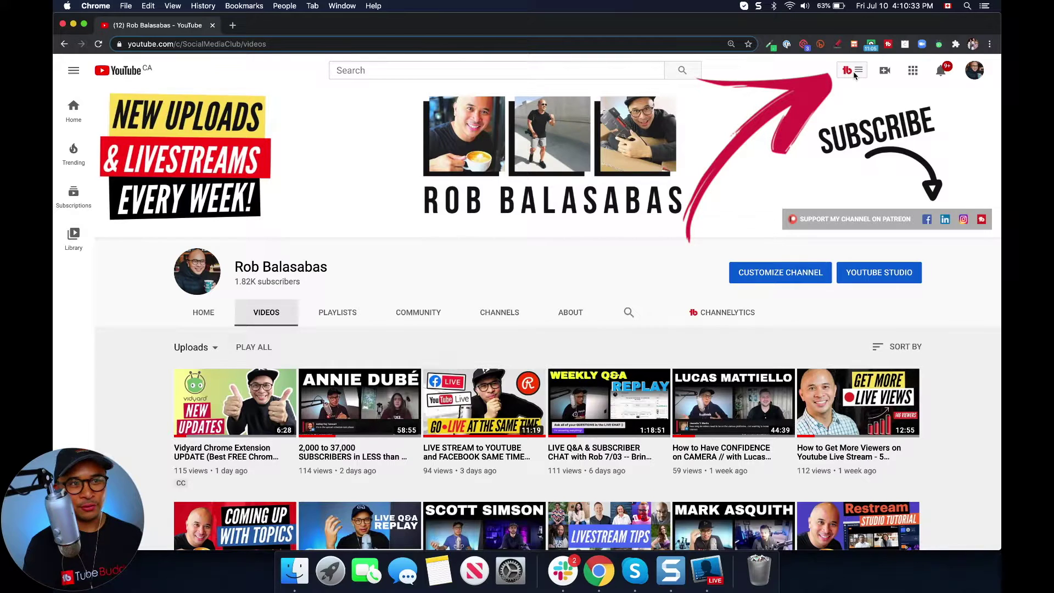
Open YouTube Studio's Channel videos page from the TubeBuddy menu's Videos | Live Streams entry.
{"action": "left_click", "coordinate": [854, 74]}
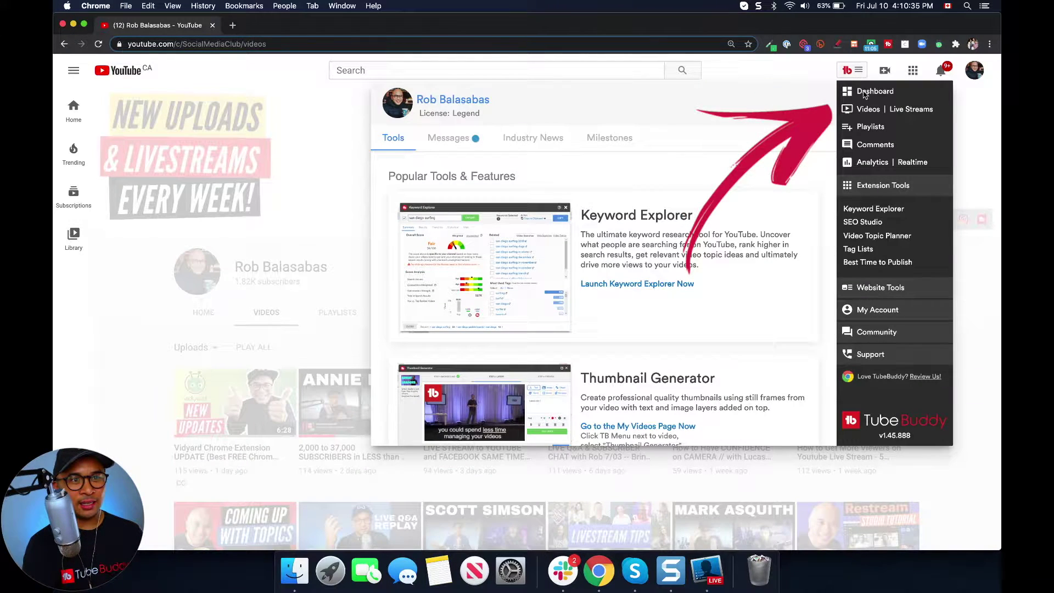
{"action": "left_click", "coordinate": [868, 110]}
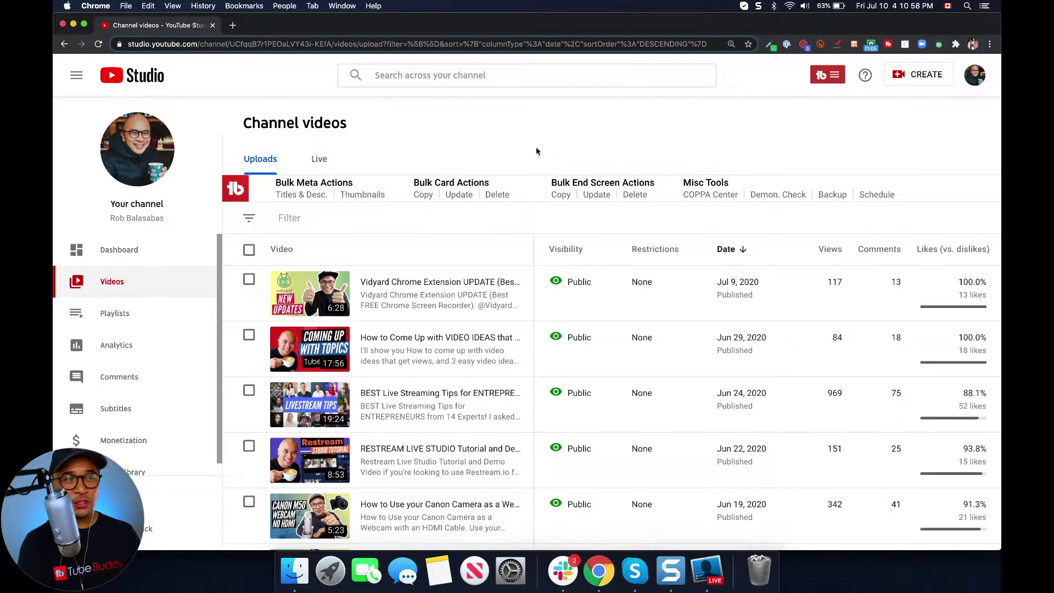
Switch the channel video list to the Live tab and scroll down to the Live replay section.
{"action": "left_click", "coordinate": [321, 160]}
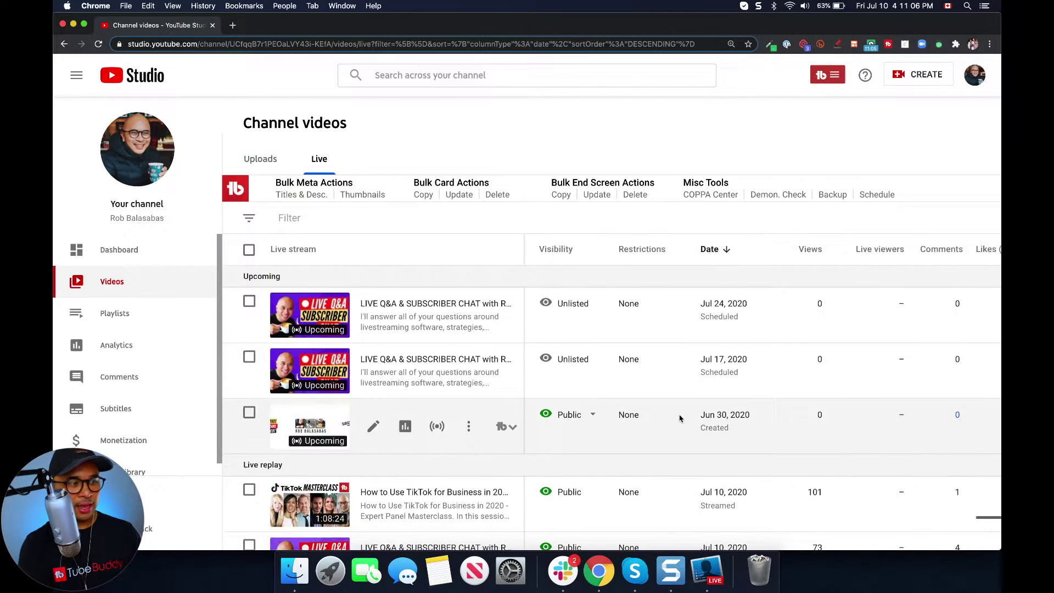
{"action": "scroll", "coordinate": [679, 418], "scroll_direction": "down", "scroll_amount": 5}
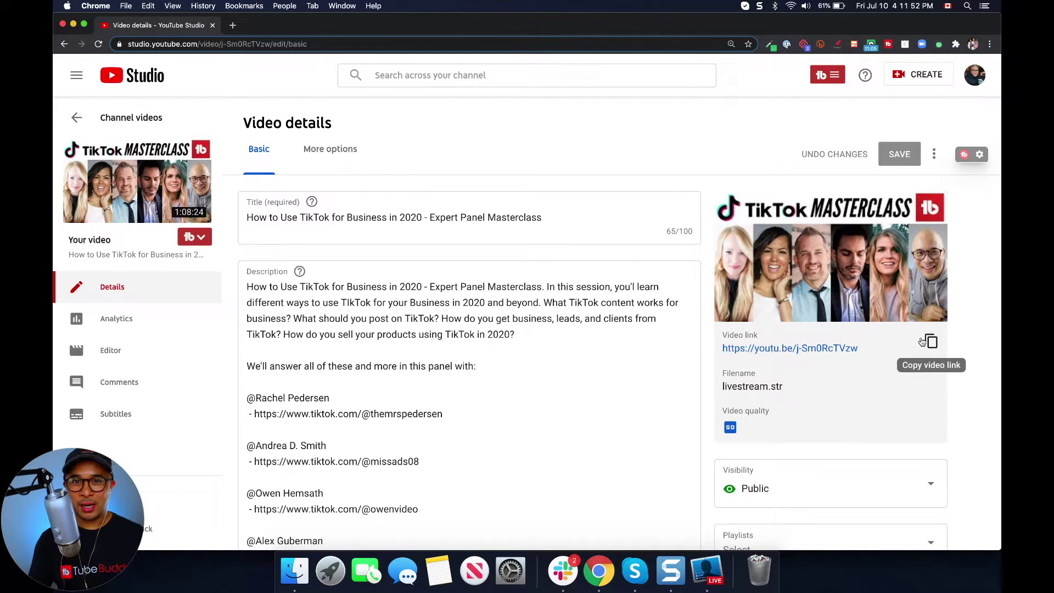
Circle the End screen setting in red with the drawing extension, then show its still-processing notice.
{"action": "scroll", "coordinate": [922, 342], "scroll_direction": "down", "scroll_amount": 5}
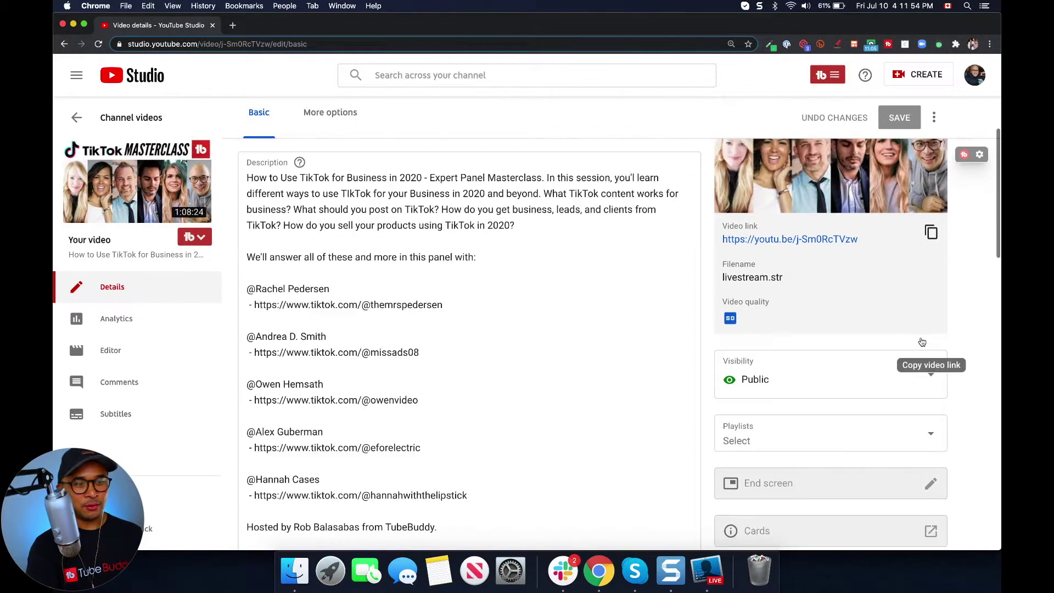
{"action": "scroll", "coordinate": [921, 341], "scroll_direction": "down", "scroll_amount": 2}
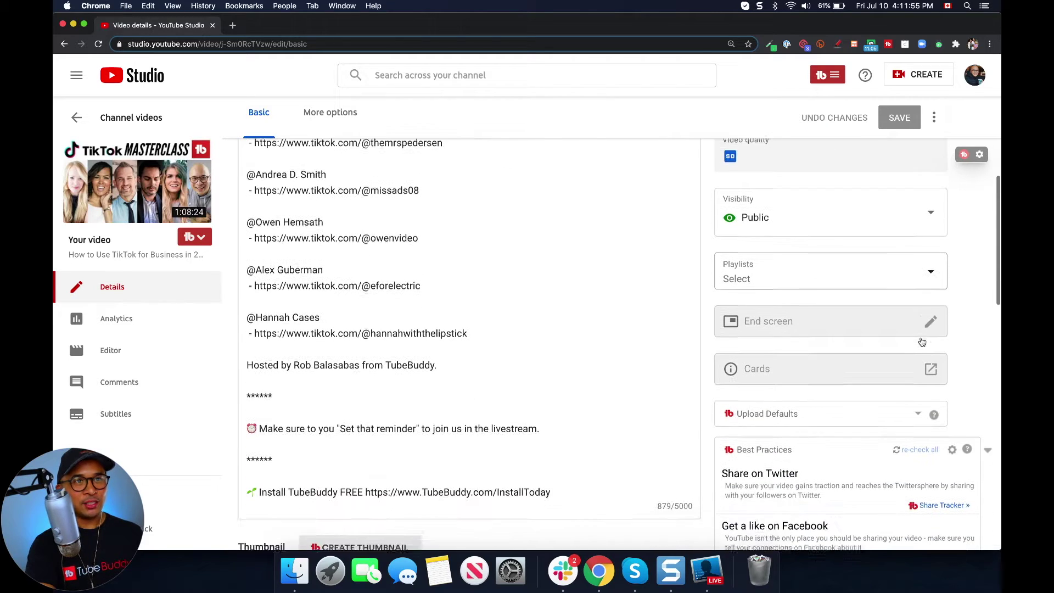
{"action": "left_click", "coordinate": [837, 44]}
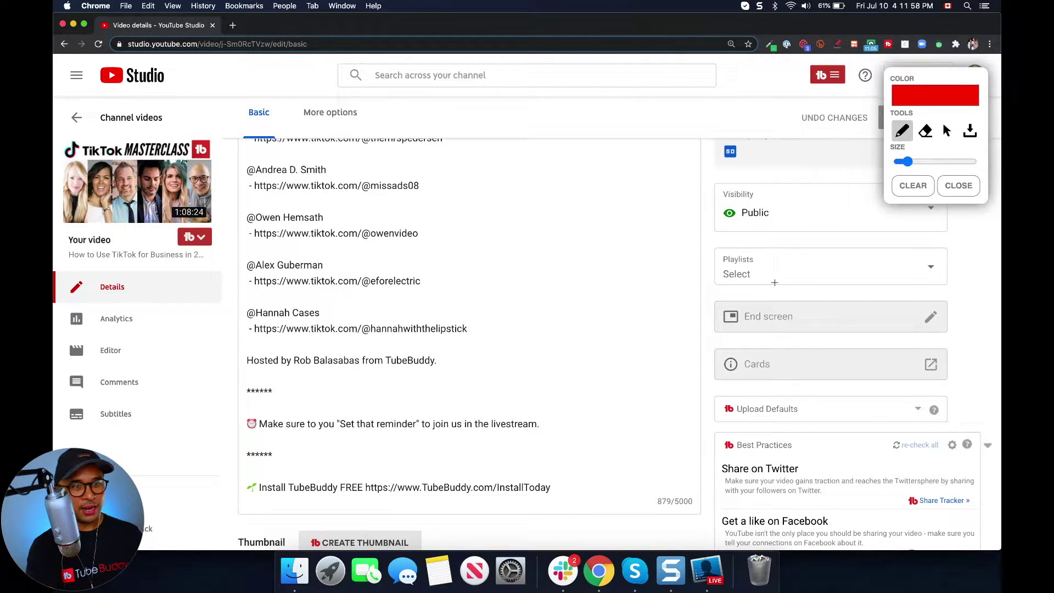
{"action": "mouse_move", "coordinate": [949, 275]}
{"action": "left_mouse_down"}
{"action": "mouse_move", "coordinate": [693, 302]}
{"action": "mouse_move", "coordinate": [889, 362]}
{"action": "mouse_move", "coordinate": [927, 269]}
{"action": "left_mouse_up"}
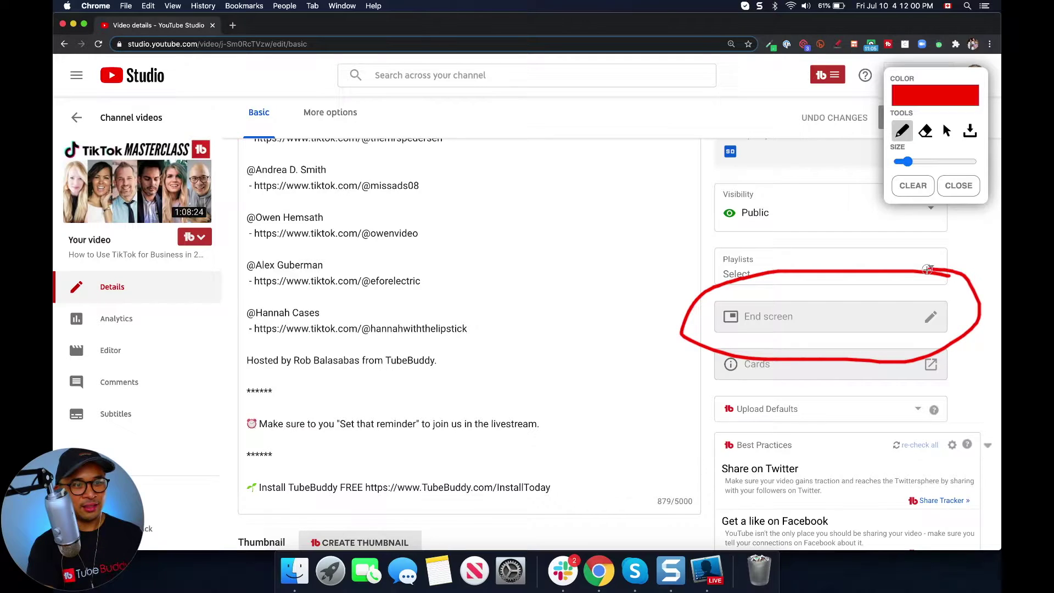
{"action": "left_click", "coordinate": [958, 189]}
{"action": "mouse_move", "coordinate": [843, 322]}
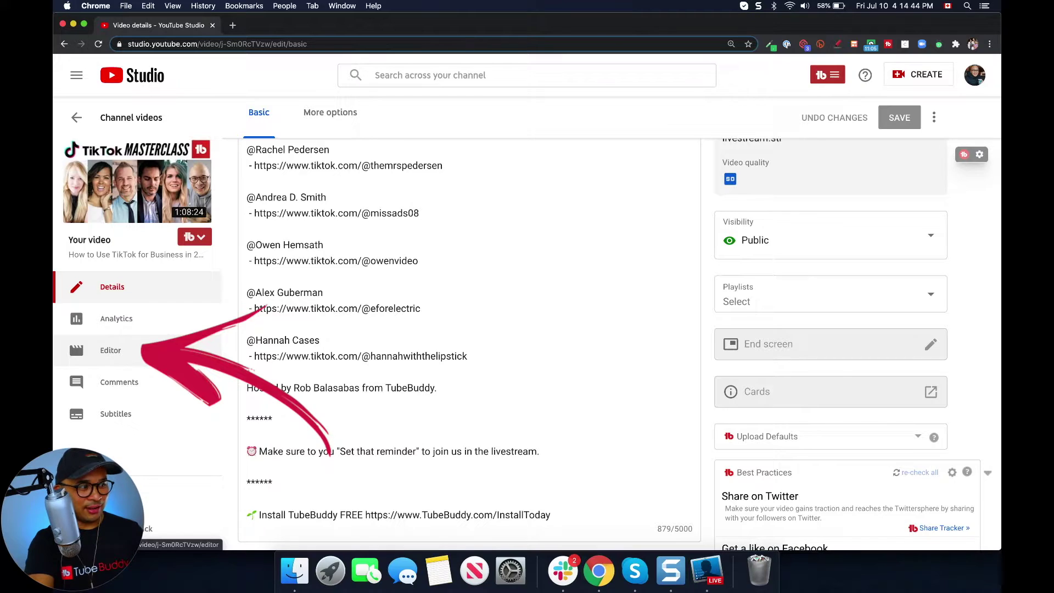
Open the TikTok masterclass replay in the Video editor to show its 1:08:35 timeline.
{"action": "left_click", "coordinate": [111, 350]}
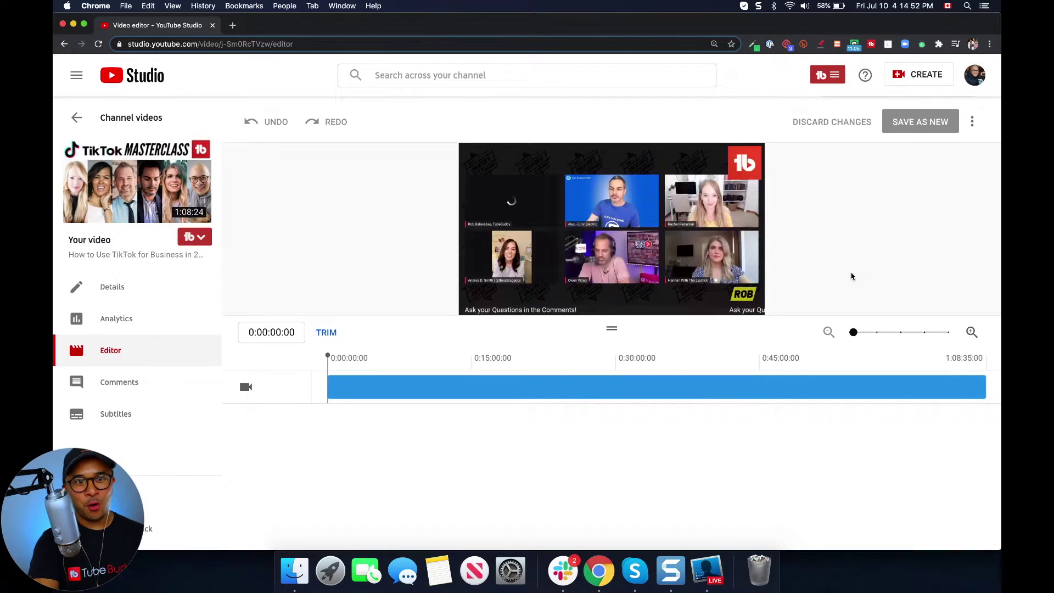
Open the editor's three-dot options menu and dismiss it without choosing anything.
{"action": "left_click", "coordinate": [973, 123]}
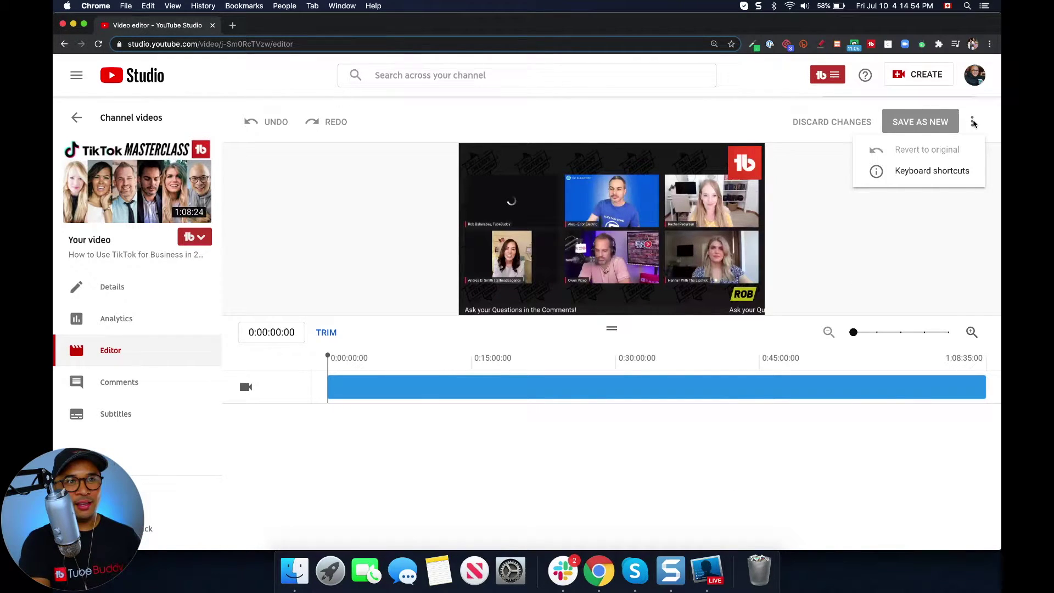
{"action": "left_click", "coordinate": [953, 103]}
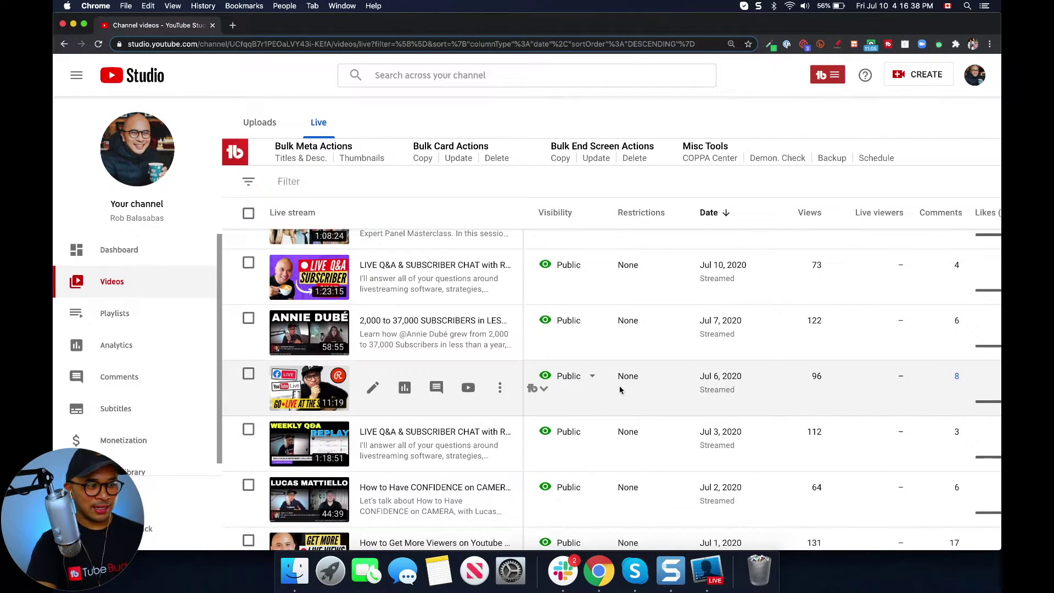
Open the Jul 3 Weekly Q&A replay's details and then its End screen editor.
{"action": "scroll", "coordinate": [620, 390], "scroll_direction": "down", "scroll_amount": 2}
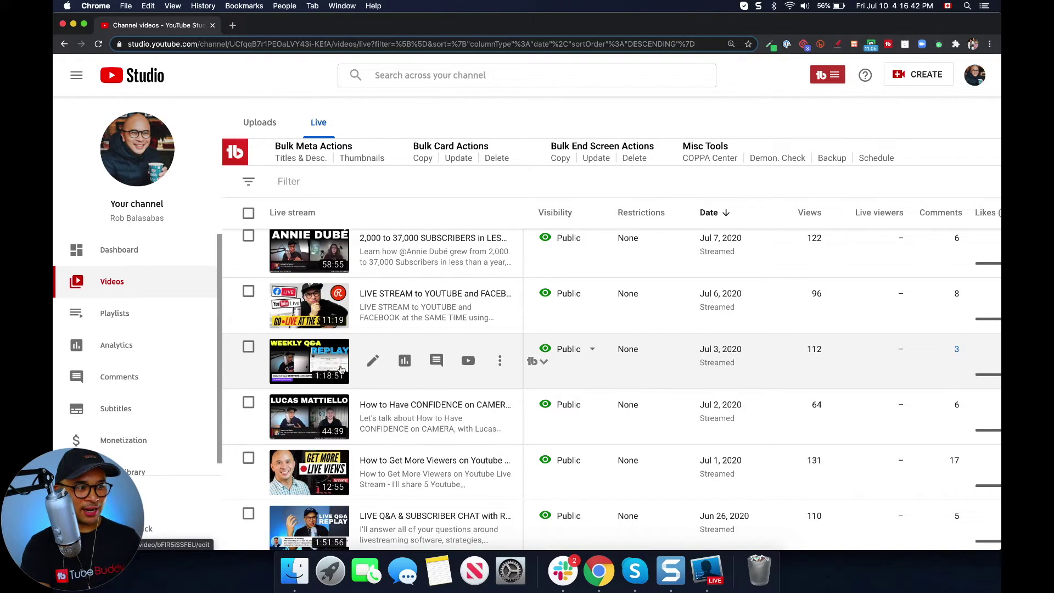
{"action": "left_click", "coordinate": [340, 369]}
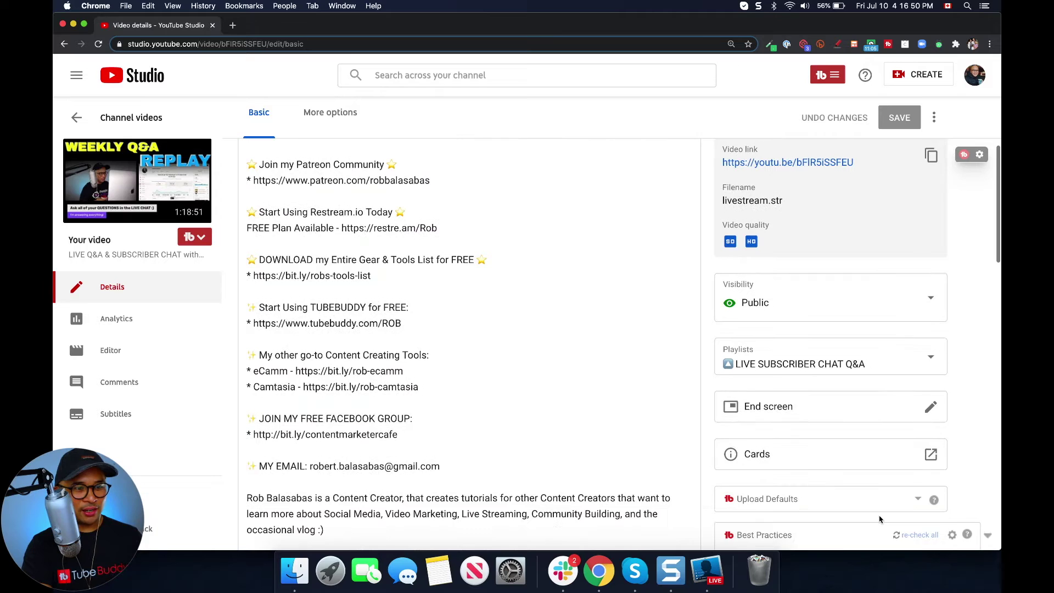
{"action": "scroll", "coordinate": [878, 519], "scroll_direction": "down", "scroll_amount": 3}
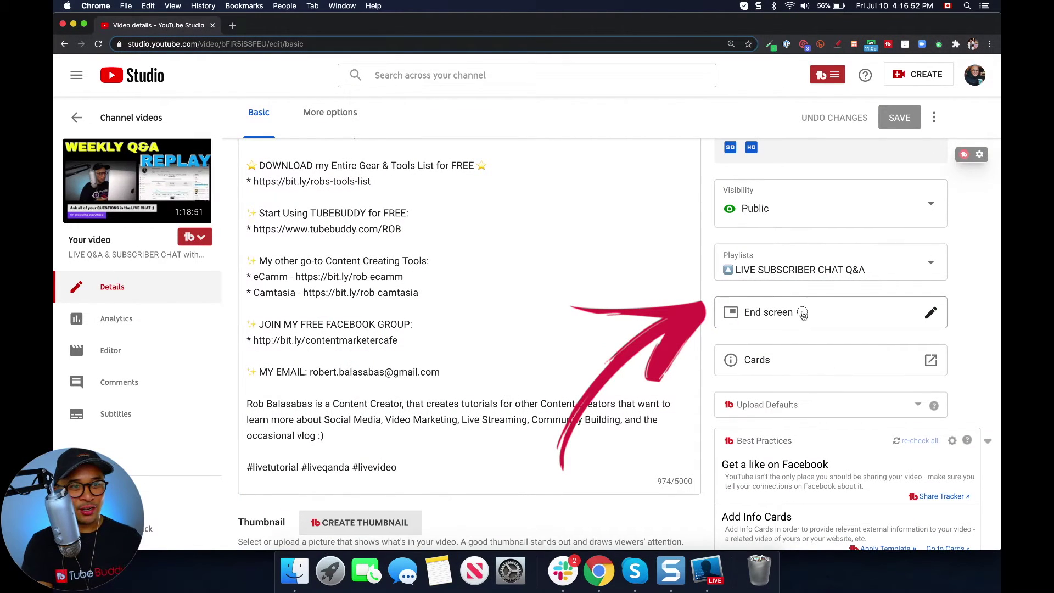
{"action": "left_click", "coordinate": [803, 316]}
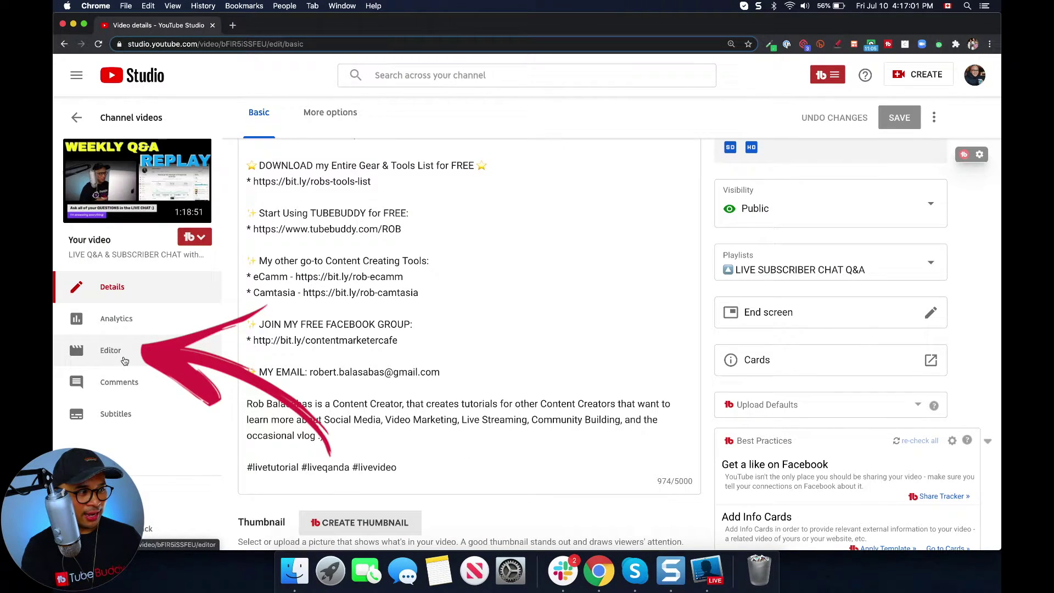
Open the Q&A replay in the editor and preview it at about 11, 20, 37, 56 and 70 minutes.
{"action": "left_click", "coordinate": [125, 361]}
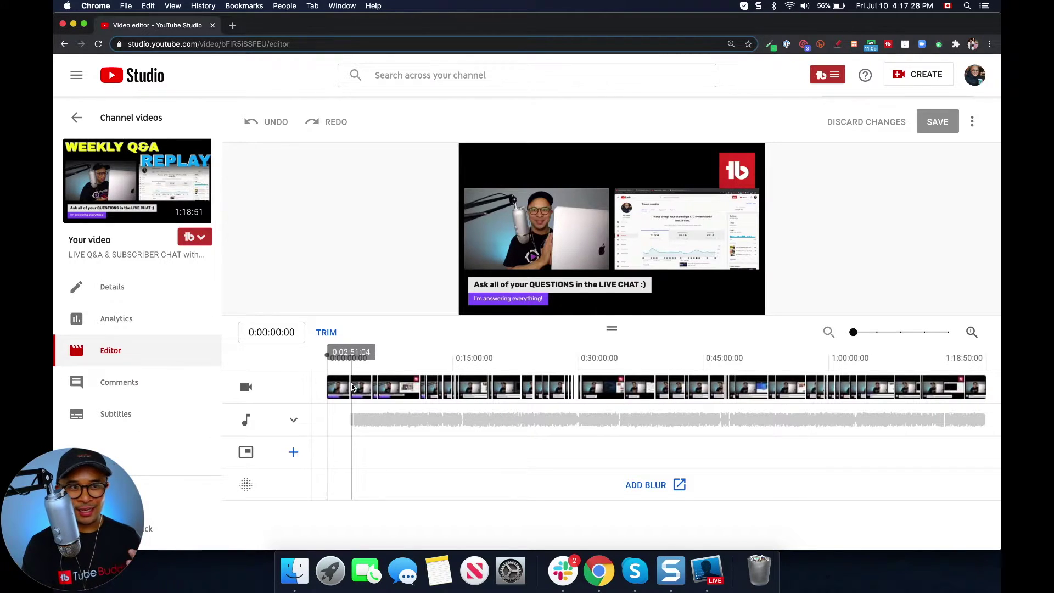
{"action": "left_click", "coordinate": [426, 387]}
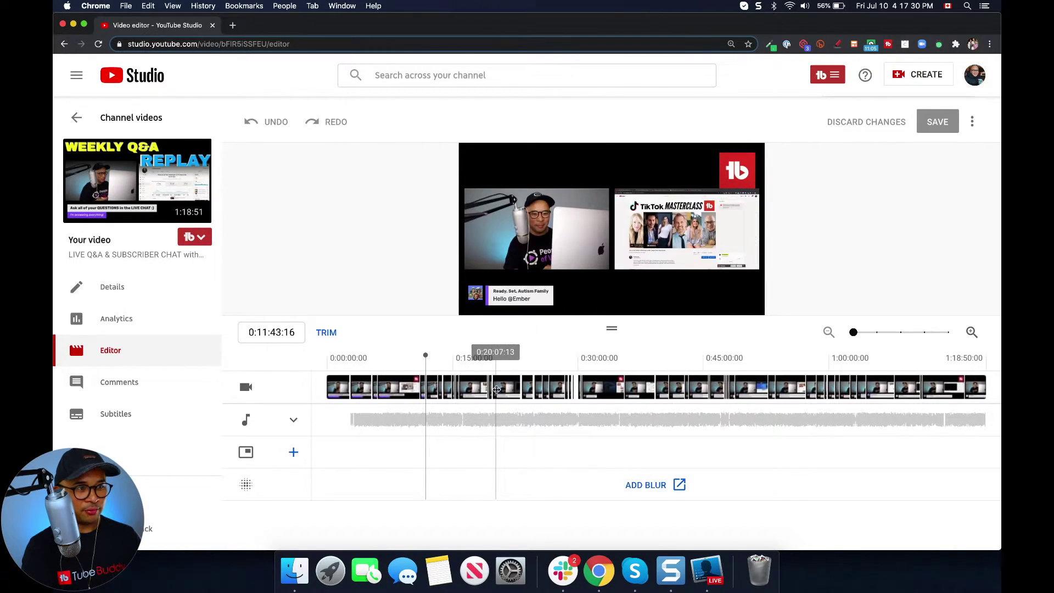
{"action": "left_click", "coordinate": [500, 391]}
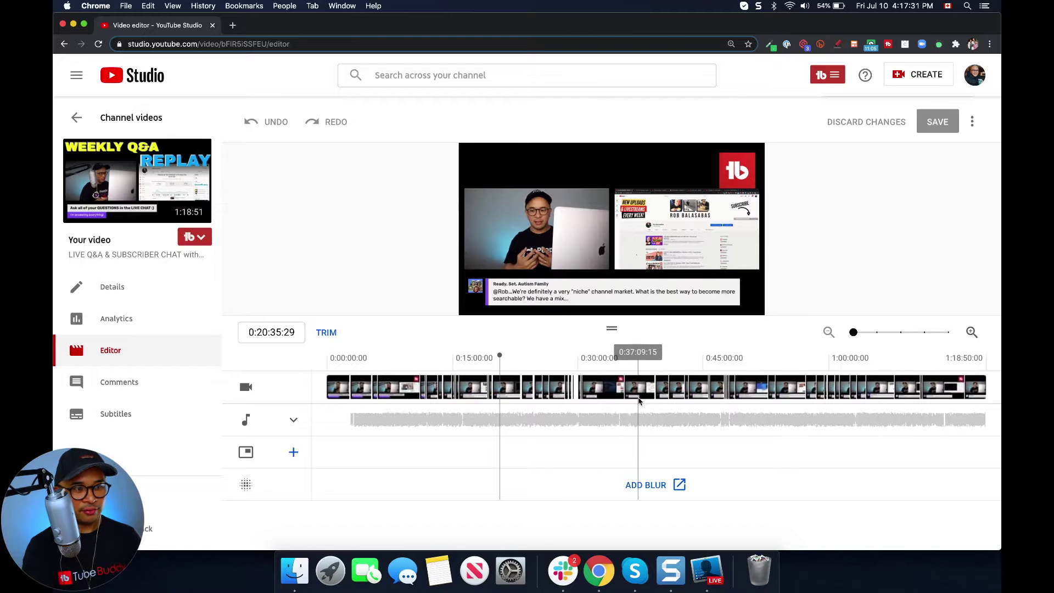
{"action": "left_click", "coordinate": [639, 393]}
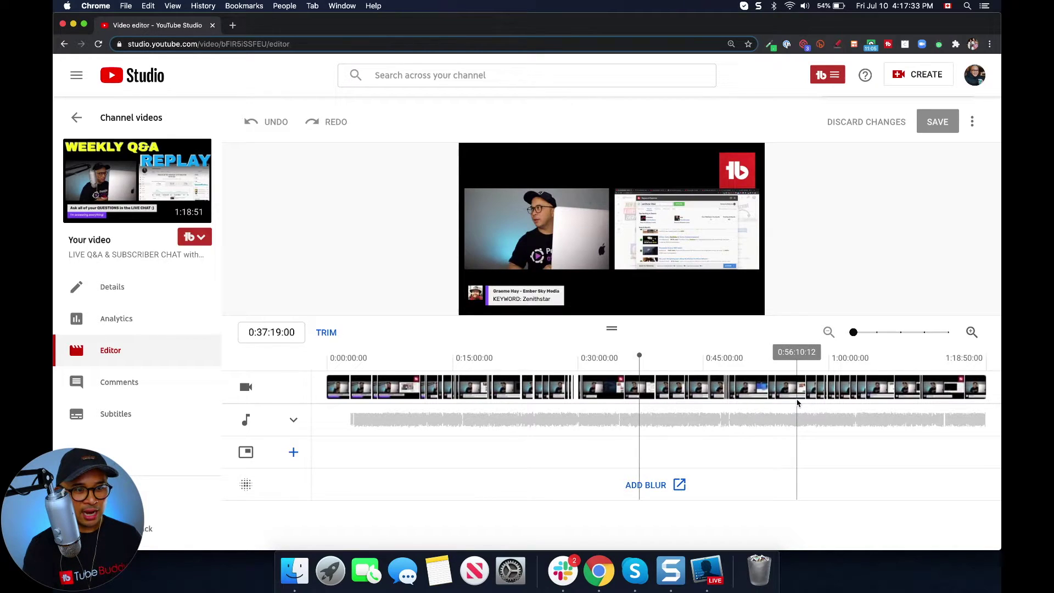
{"action": "left_click", "coordinate": [797, 393]}
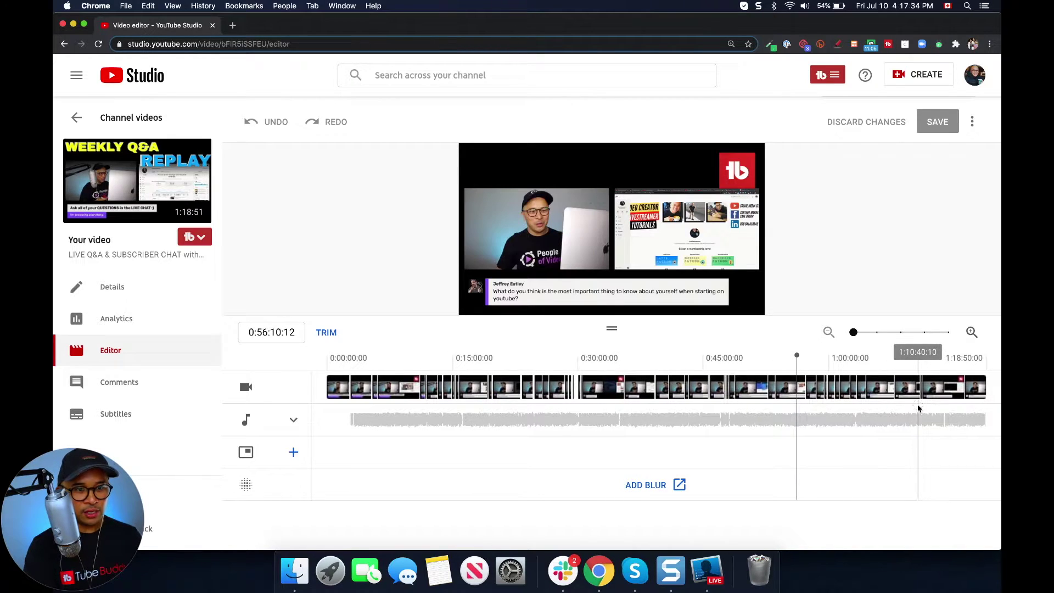
{"action": "left_click", "coordinate": [918, 405]}
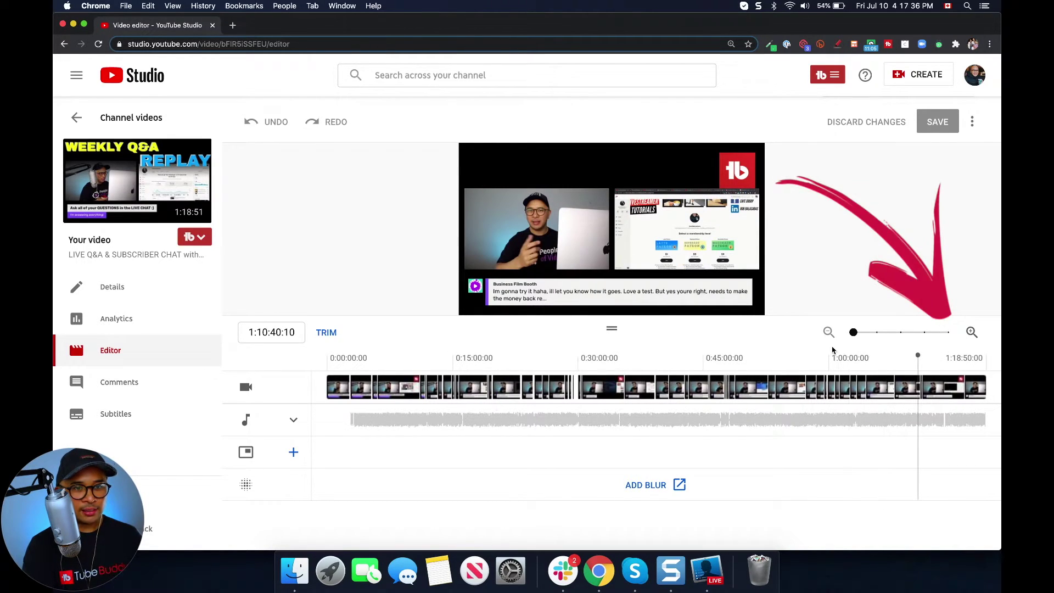
Zoom the timeline in to frame-level detail, then zoom back out to the whole video.
{"action": "left_click", "coordinate": [971, 332]}
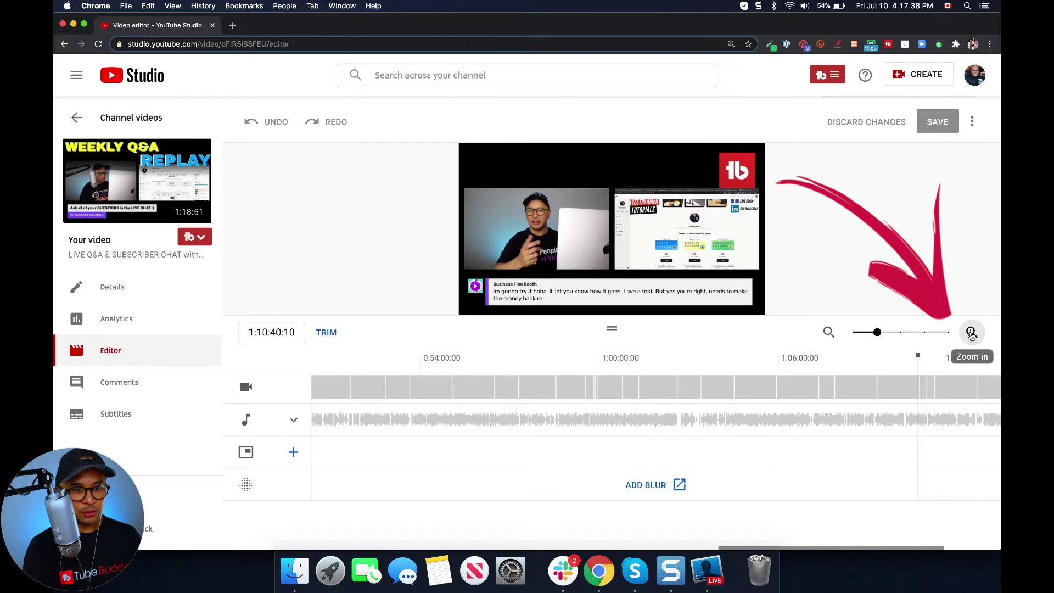
{"action": "left_click", "coordinate": [971, 332]}
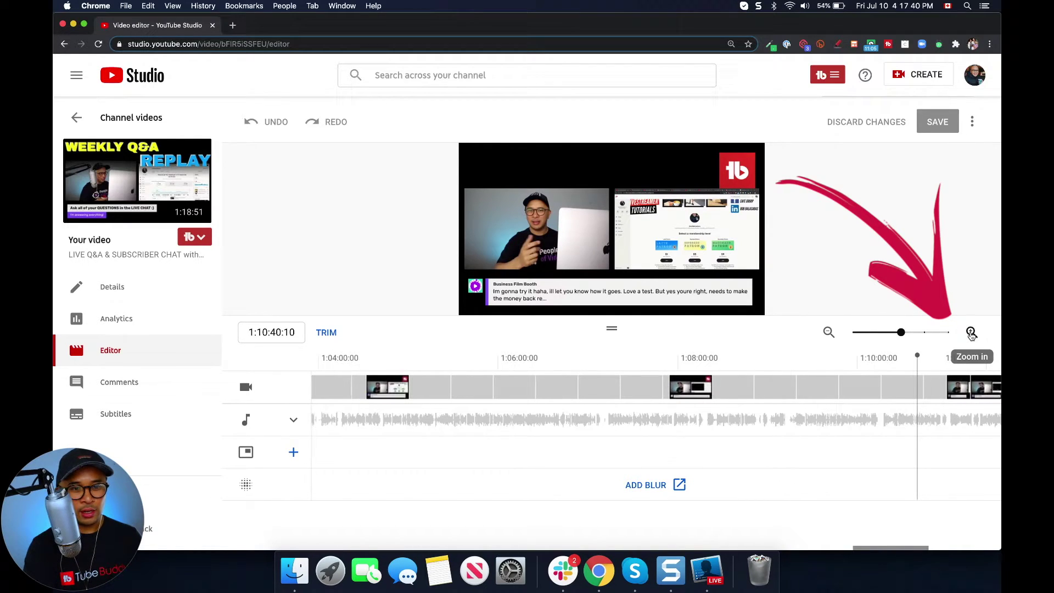
{"action": "left_click", "coordinate": [971, 333]}
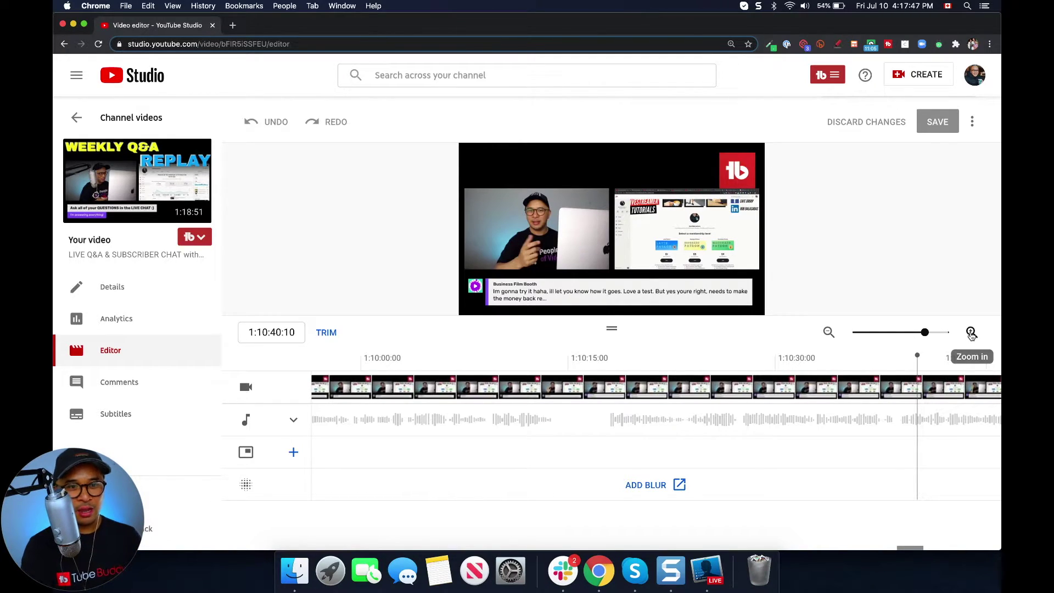
{"action": "left_click", "coordinate": [971, 332]}
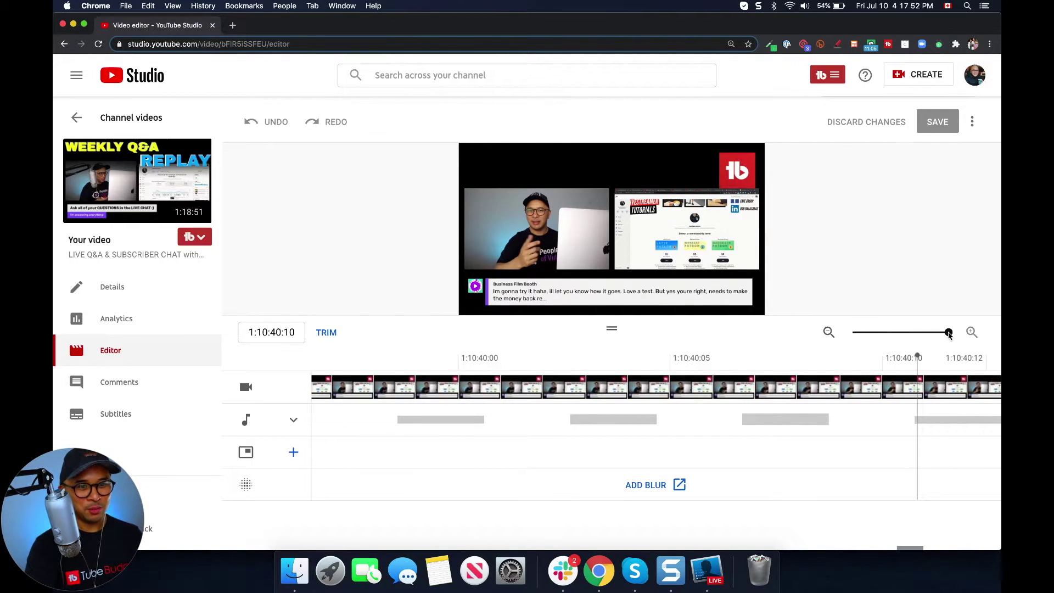
{"action": "left_click_drag", "start_coordinate": [885, 336], "coordinate": [852, 333]}
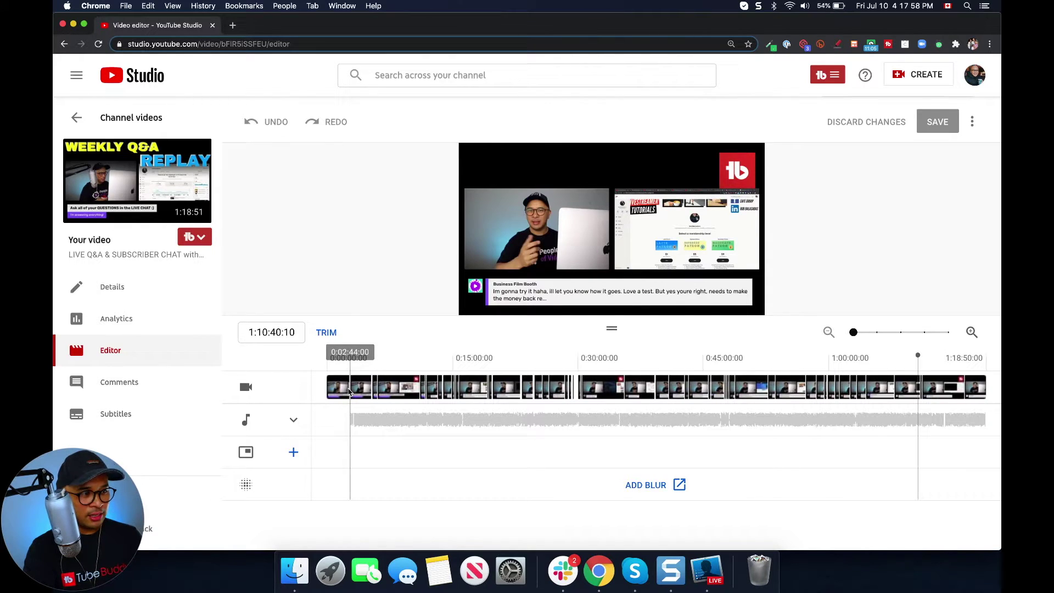
Jump to 0:02:44, zoom in to a 15-second view, and place the playhead at 0:02:47:23.
{"action": "left_click", "coordinate": [349, 391]}
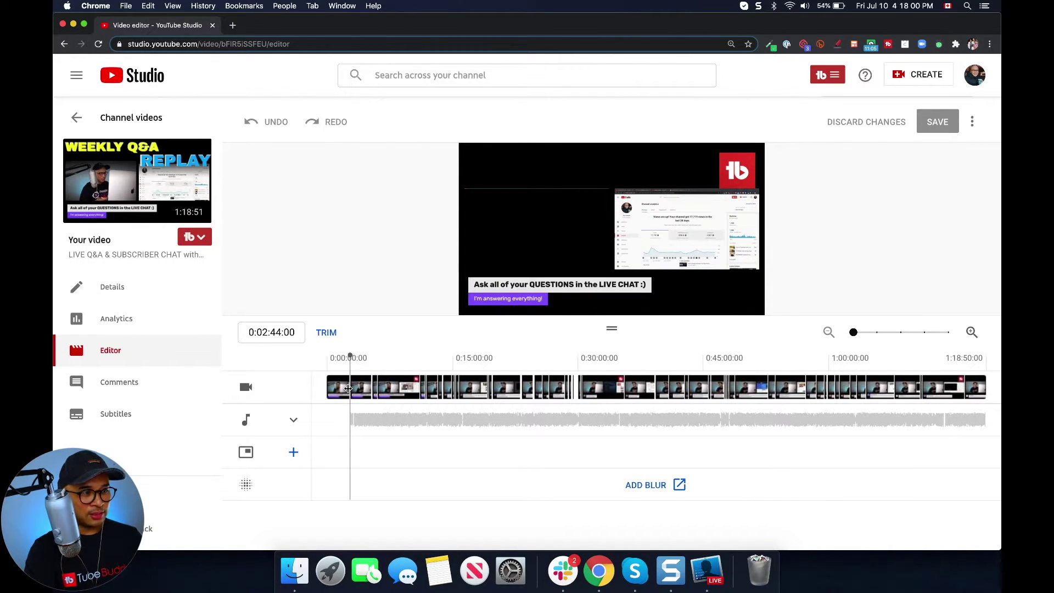
{"action": "left_click", "coordinate": [971, 332]}
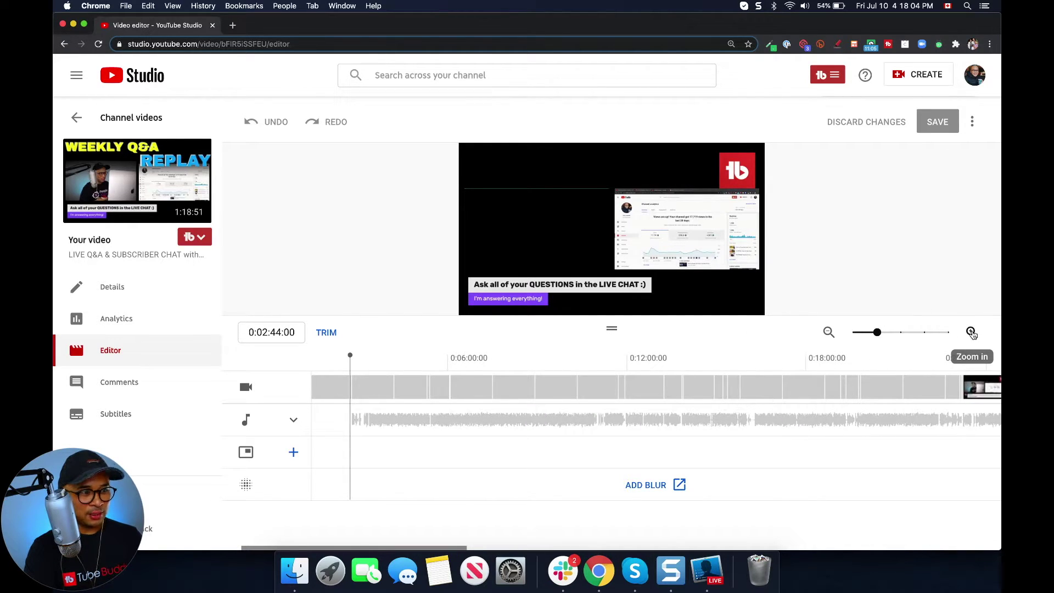
{"action": "left_click", "coordinate": [971, 333]}
{"action": "left_click", "coordinate": [971, 333]}
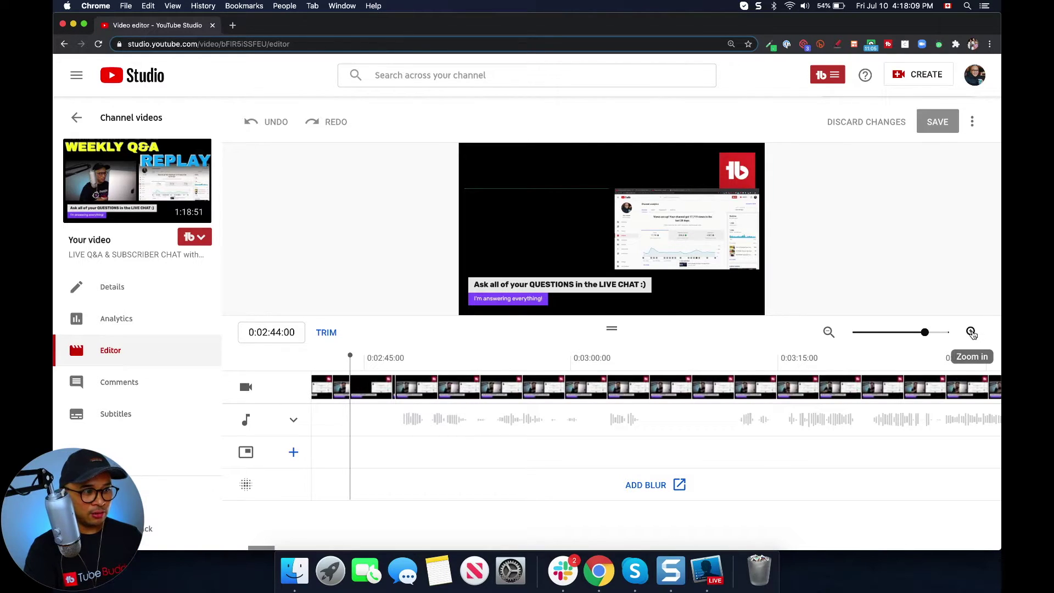
{"action": "left_click", "coordinate": [971, 333]}
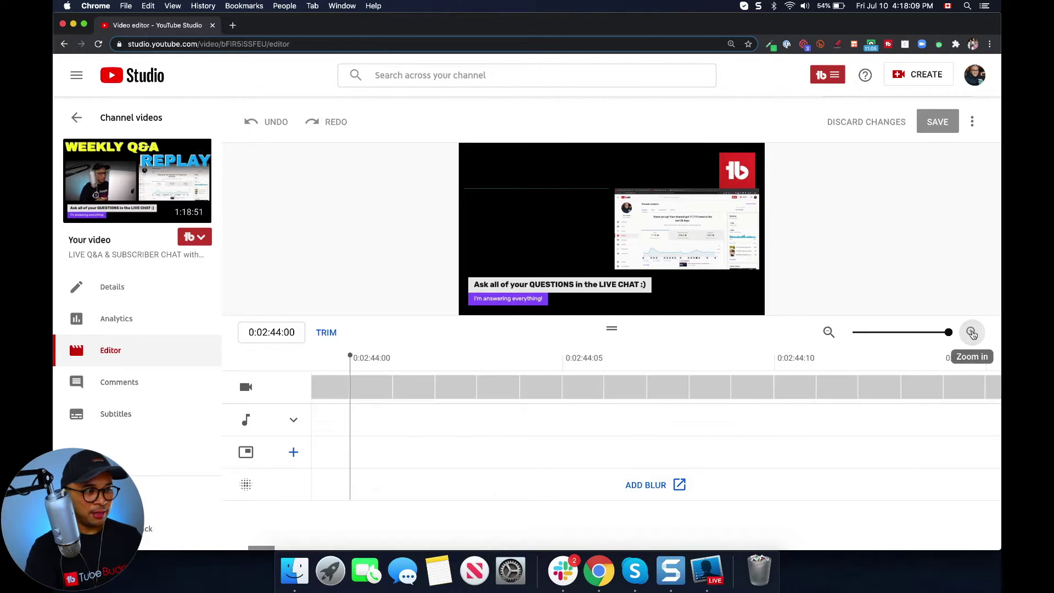
{"action": "left_click", "coordinate": [827, 332]}
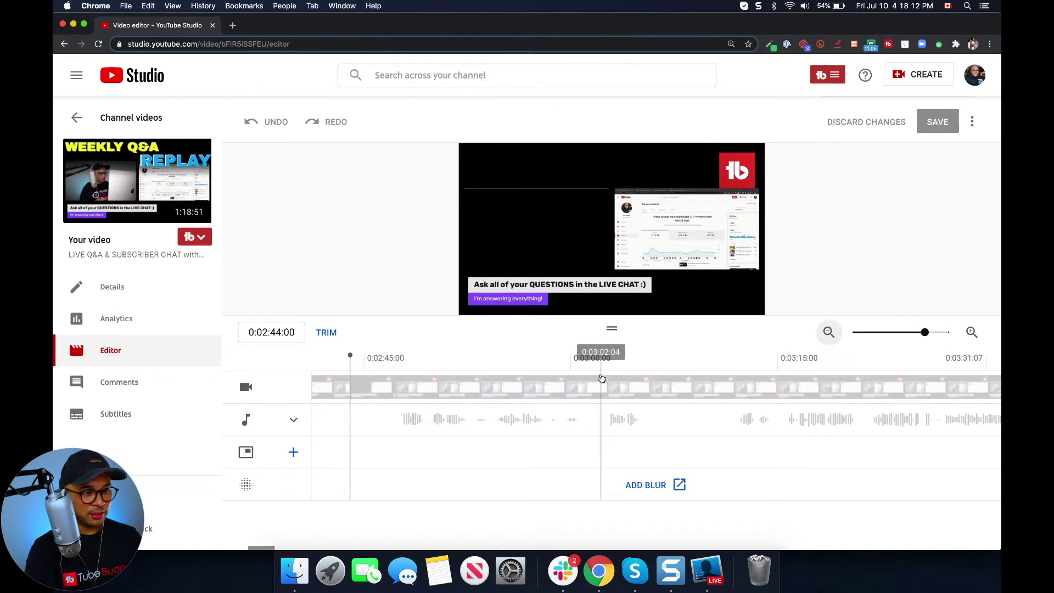
{"action": "left_click", "coordinate": [403, 402]}
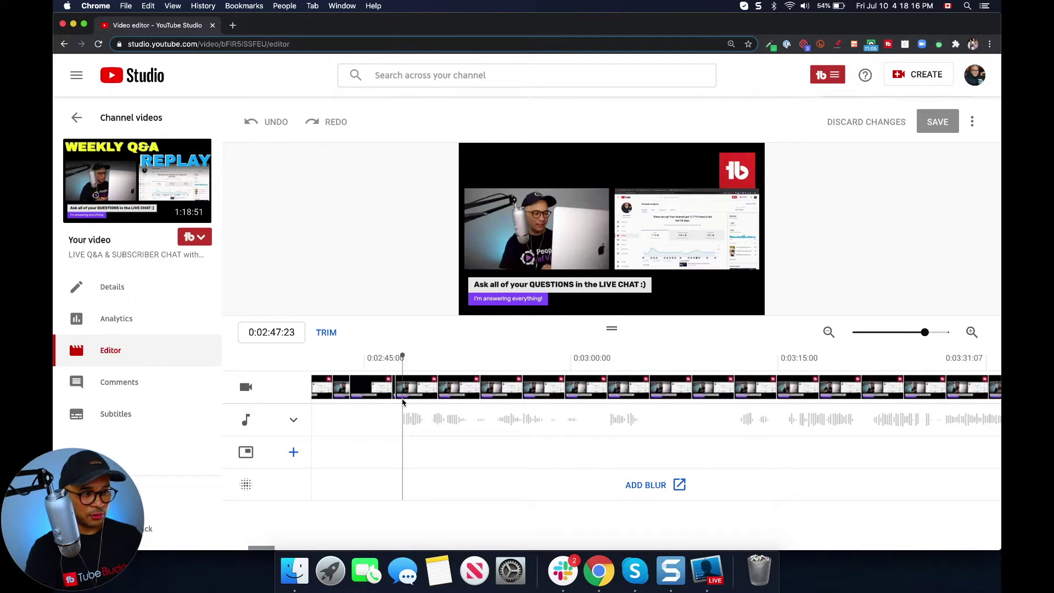
Trim the replay's intro so it starts at about 0:02:45, also pulling in the end, then preview.
{"action": "left_click", "coordinate": [326, 333]}
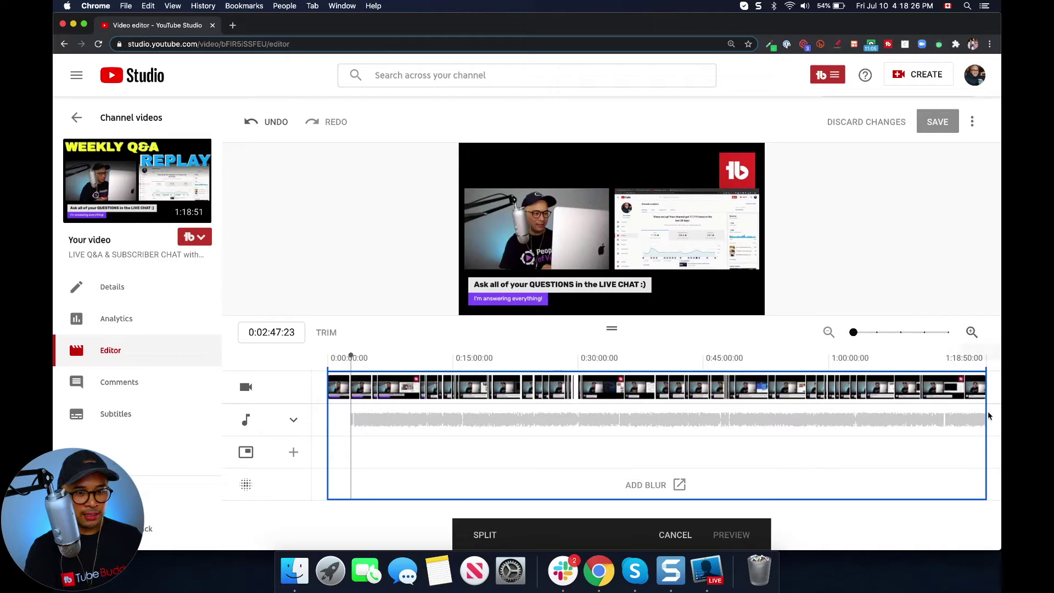
{"action": "left_click_drag", "start_coordinate": [986, 415], "coordinate": [904, 418]}
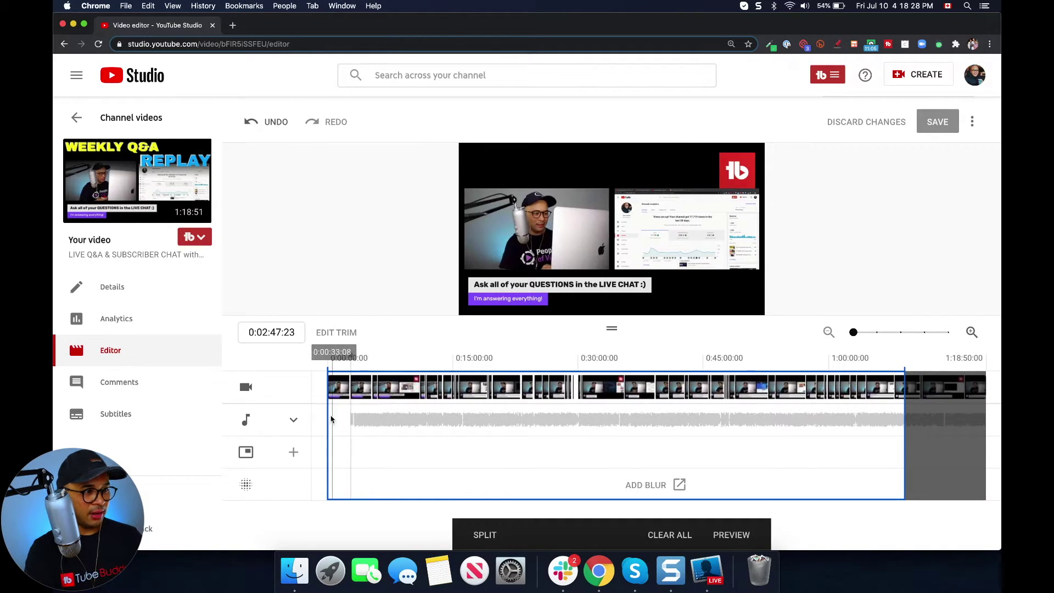
{"action": "mouse_move", "coordinate": [331, 419]}
{"action": "left_mouse_down"}
{"action": "mouse_move", "coordinate": [450, 419]}
{"action": "mouse_move", "coordinate": [349, 419]}
{"action": "left_mouse_up"}
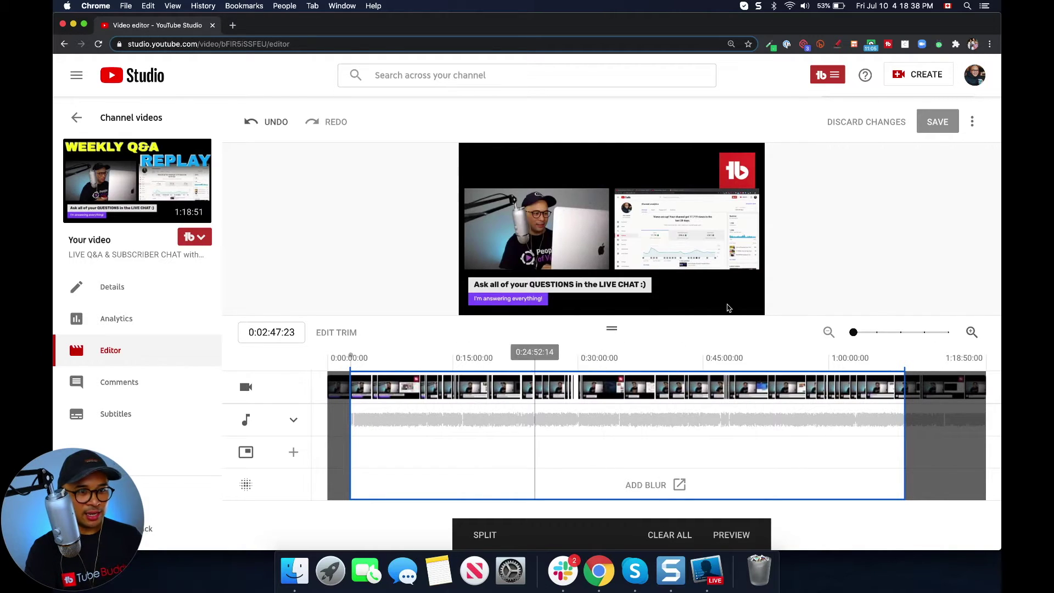
{"action": "left_click", "coordinate": [970, 333]}
{"action": "left_click", "coordinate": [971, 333]}
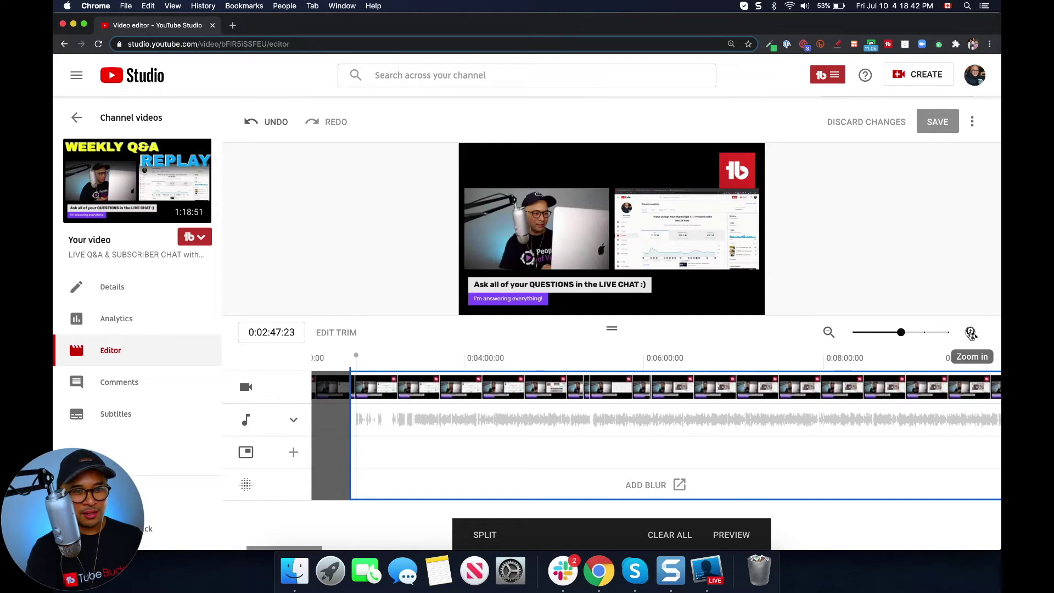
{"action": "left_click", "coordinate": [971, 333]}
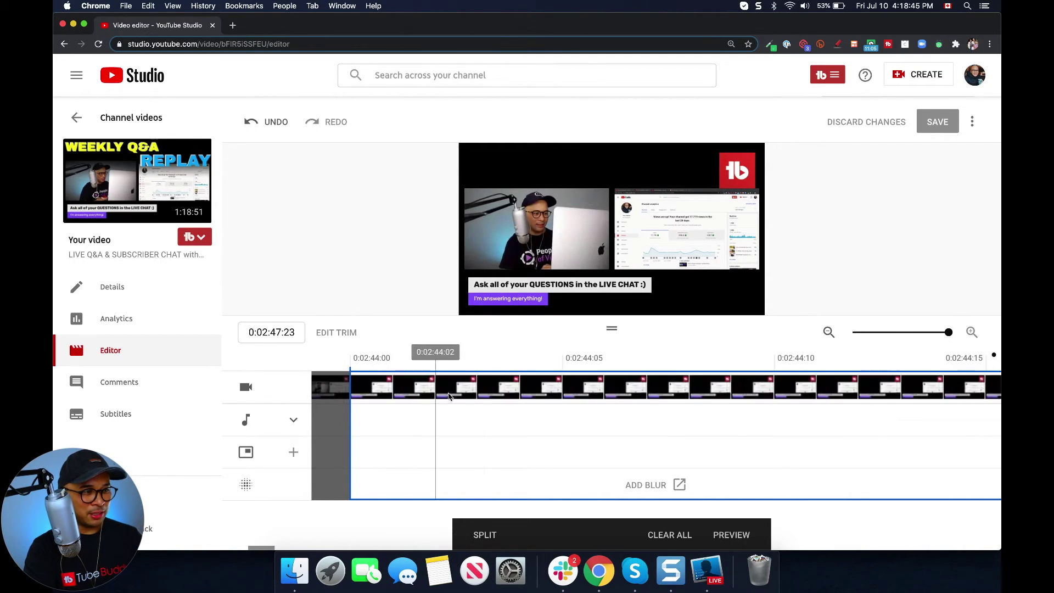
{"action": "left_click_drag", "start_coordinate": [349, 392], "coordinate": [401, 392]}
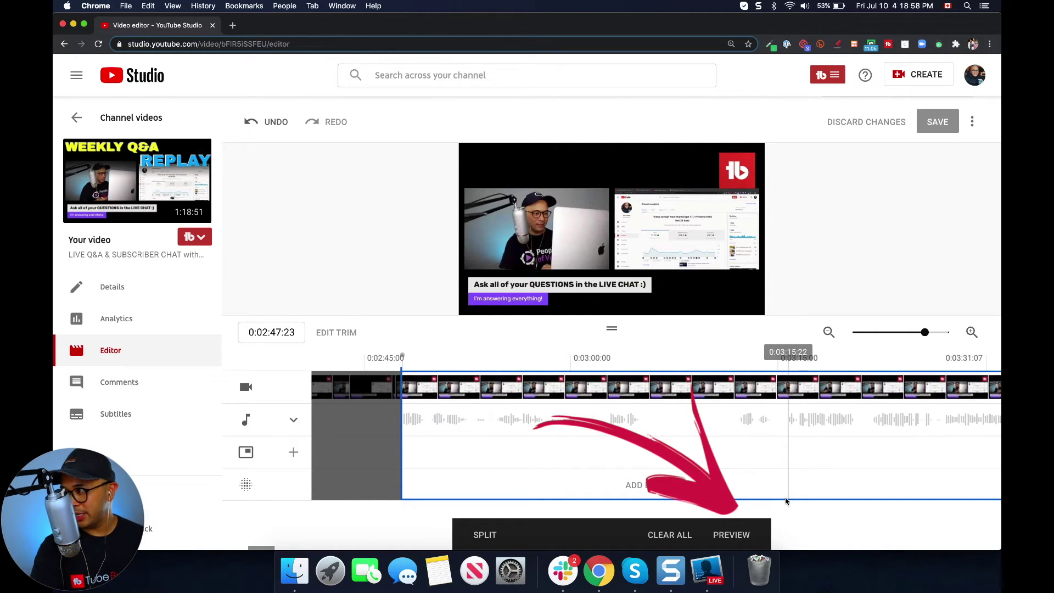
{"action": "left_click", "coordinate": [732, 535]}
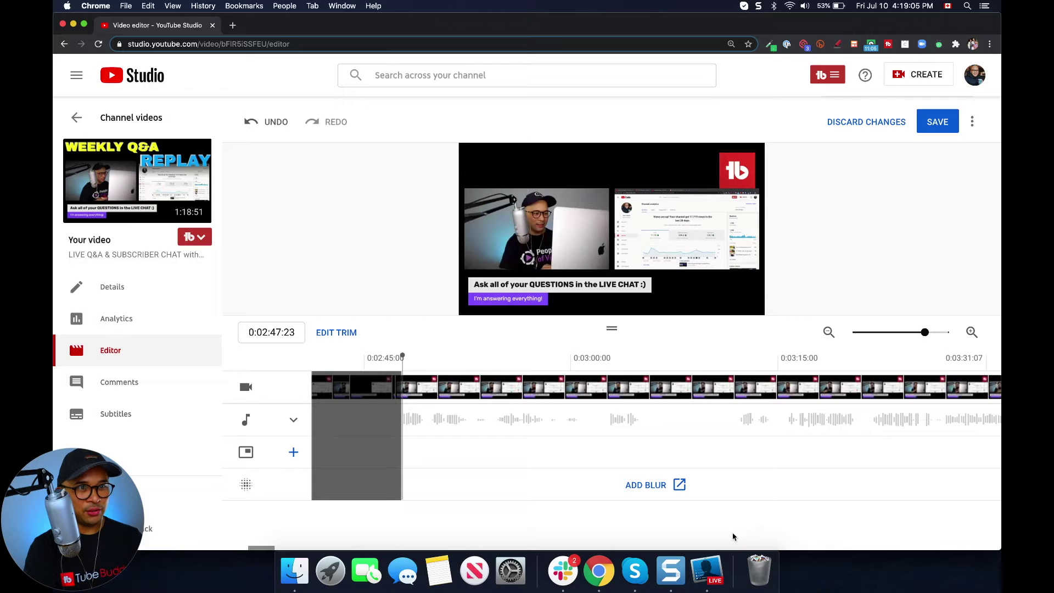
{"action": "mouse_move", "coordinate": [468, 291]}
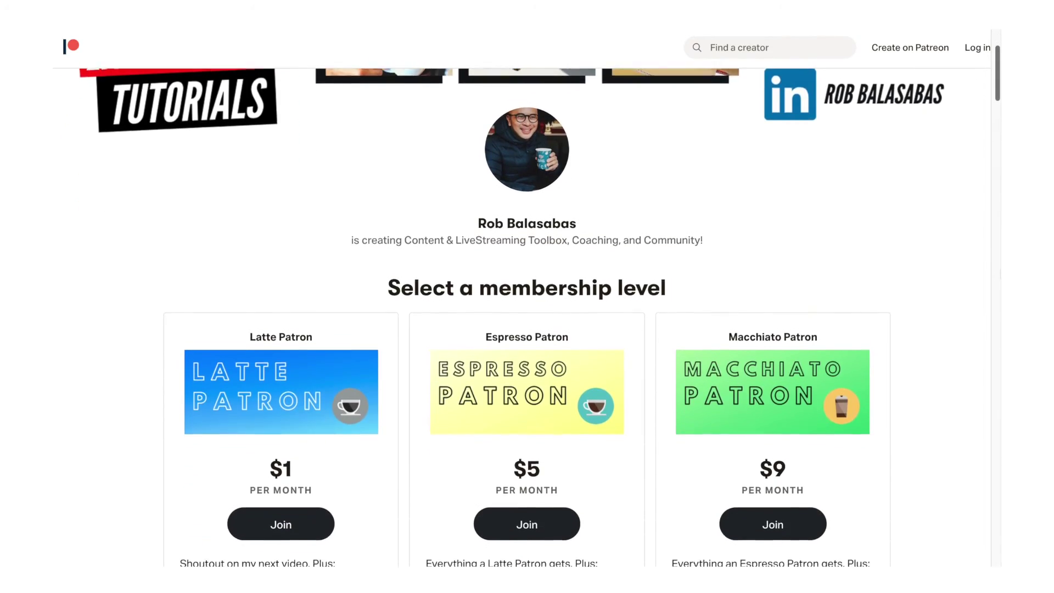
Scroll the Patreon page past the tier cards to the 9 patrons and $126 monthly totals.
{"action": "scroll", "coordinate": [527, 307], "scroll_direction": "down", "scroll_amount": 5}
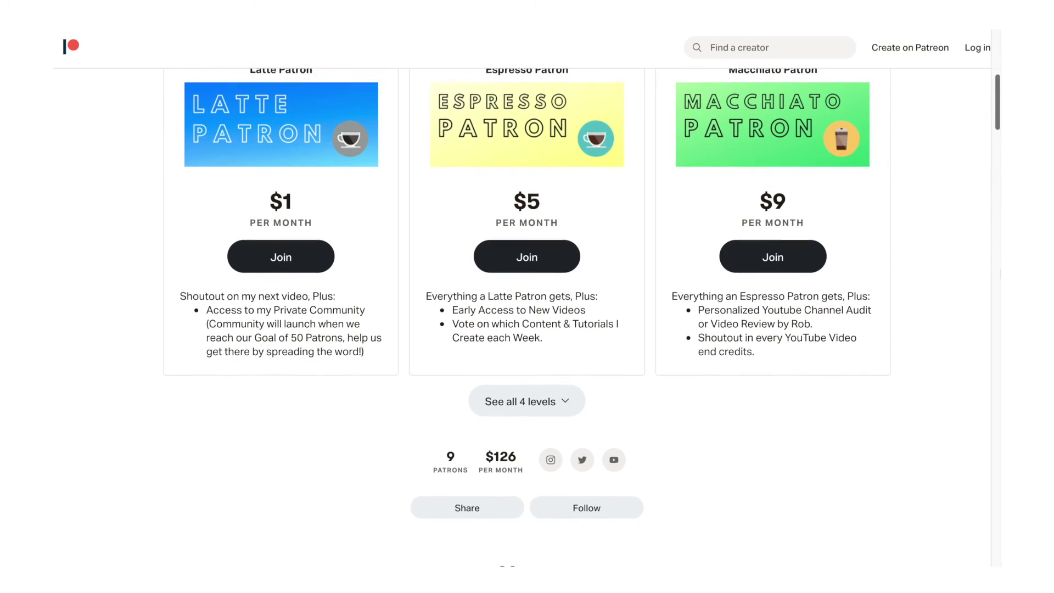
{"action": "scroll", "coordinate": [527, 307], "scroll_direction": "down", "scroll_amount": 4}
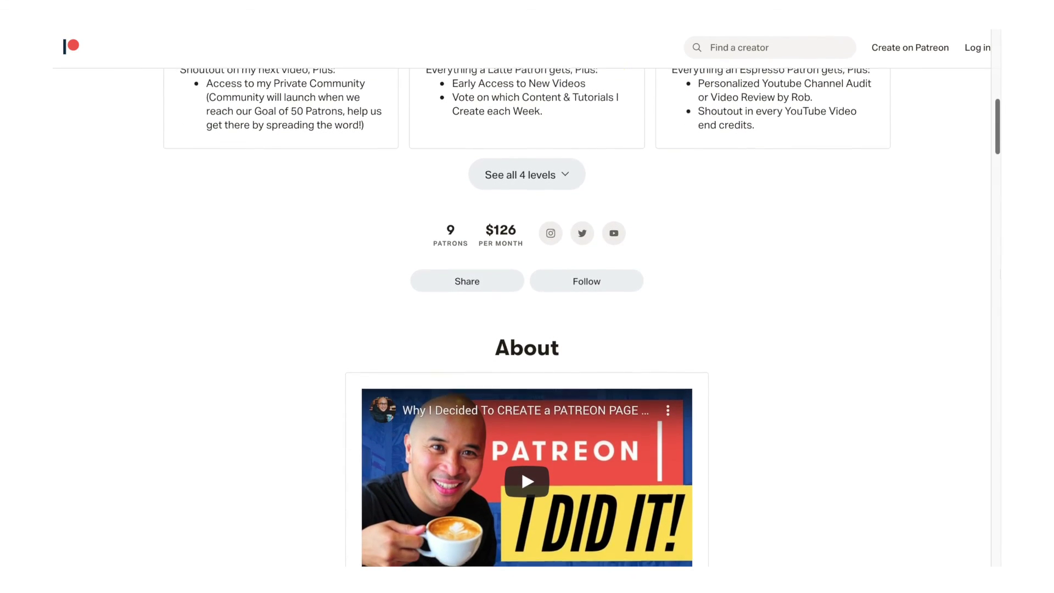